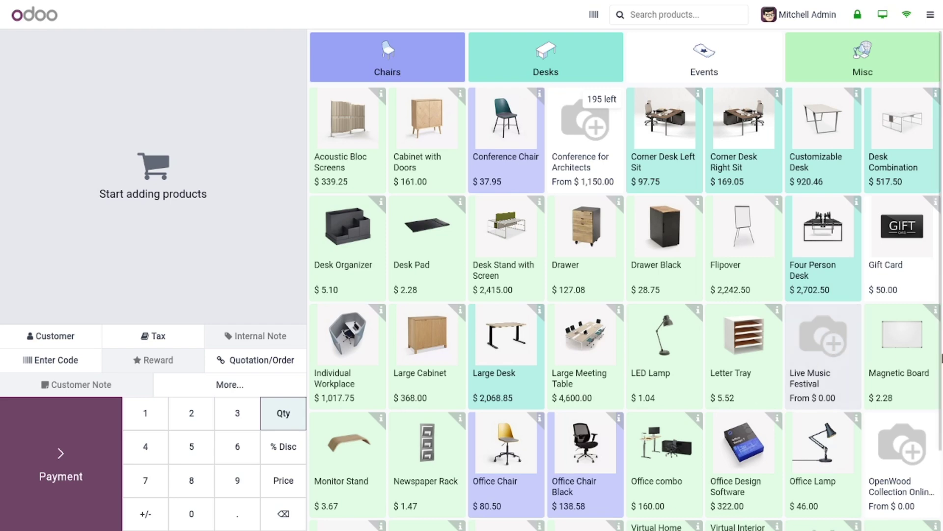
left_click(506, 459)
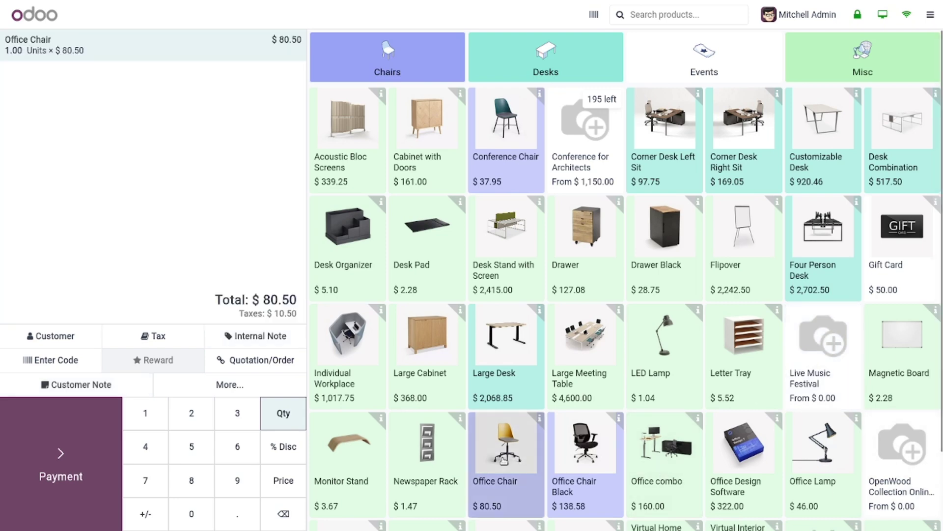
left_click(52, 335)
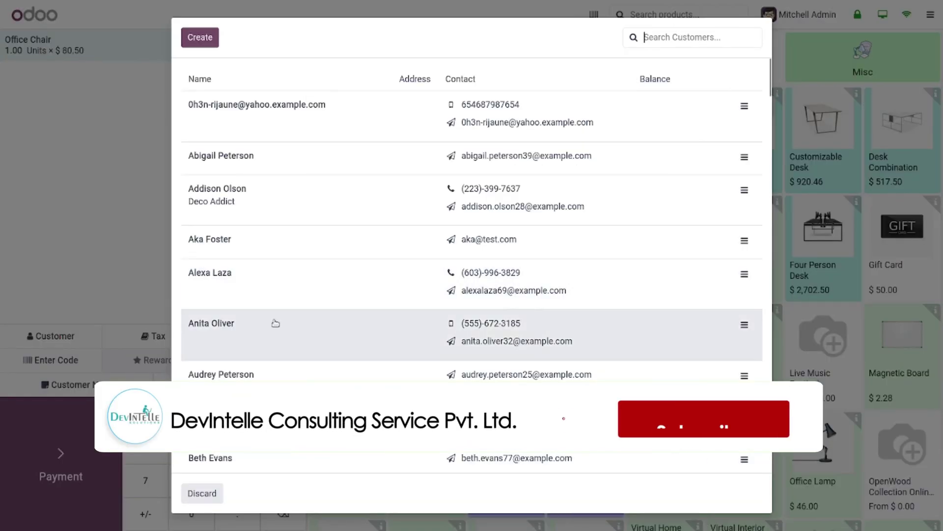
scroll(280, 321, "down", 1)
scroll(287, 317, "down", 1)
scroll(292, 314, "up", 1)
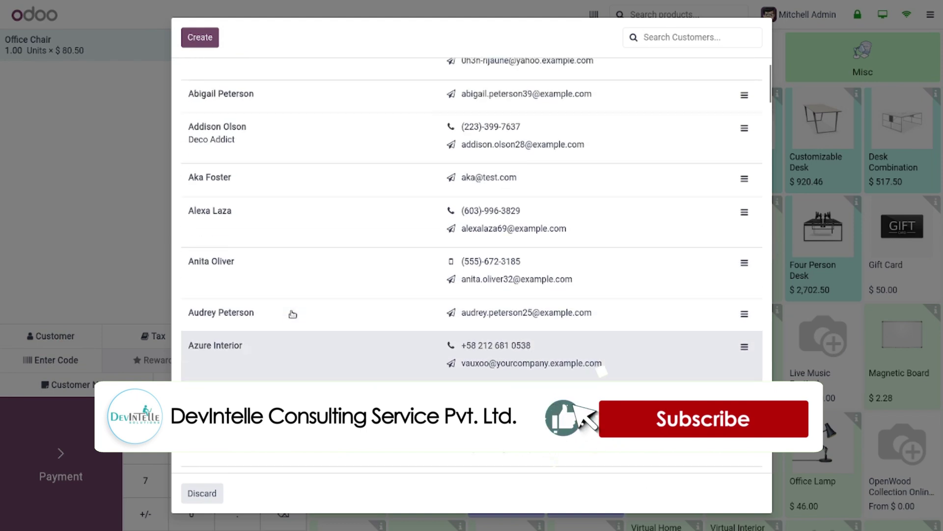
scroll(293, 314, "up", 1)
left_click(243, 251)
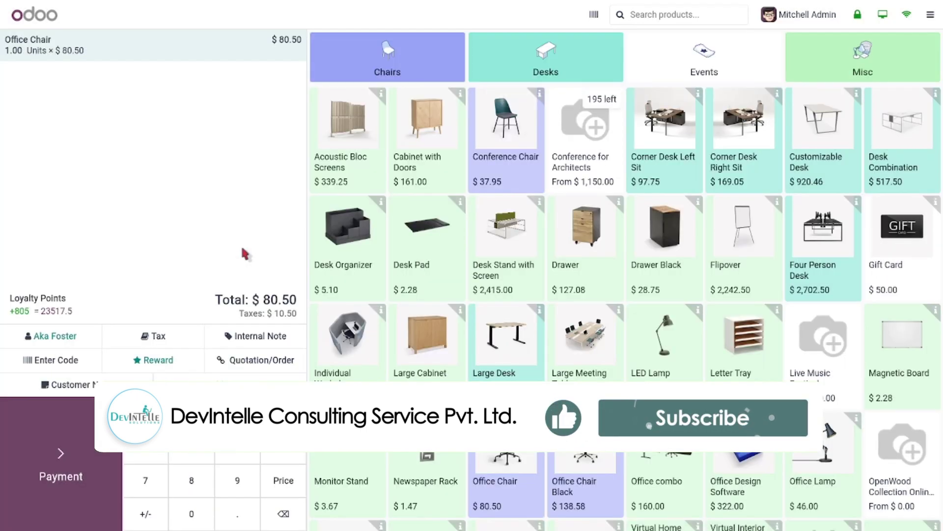
Pay the Office Chair order with $80.50 cash and validate the sale
left_click(63, 473)
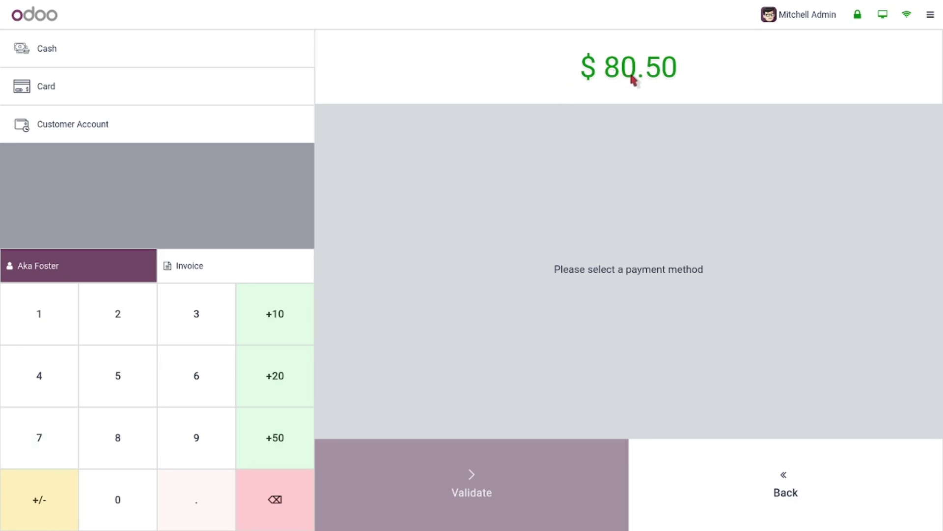
left_click(118, 437)
left_click(116, 495)
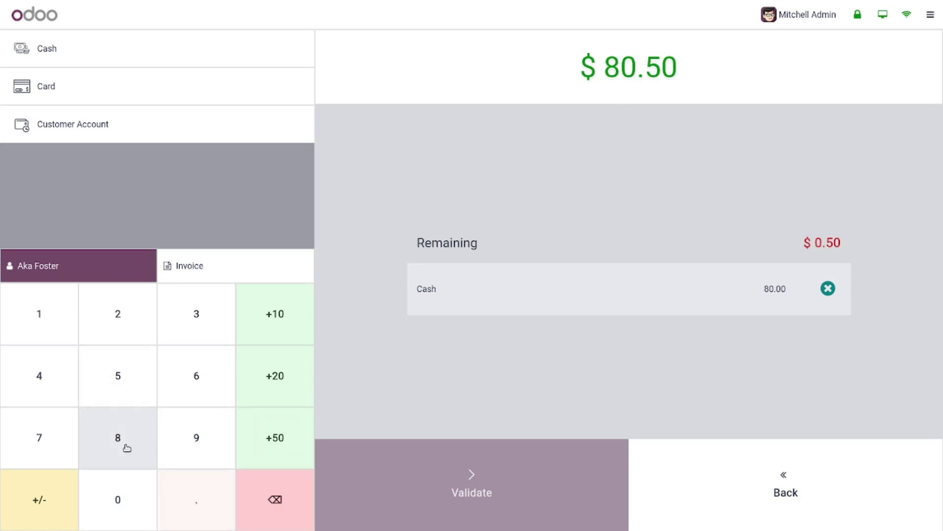
type("5")
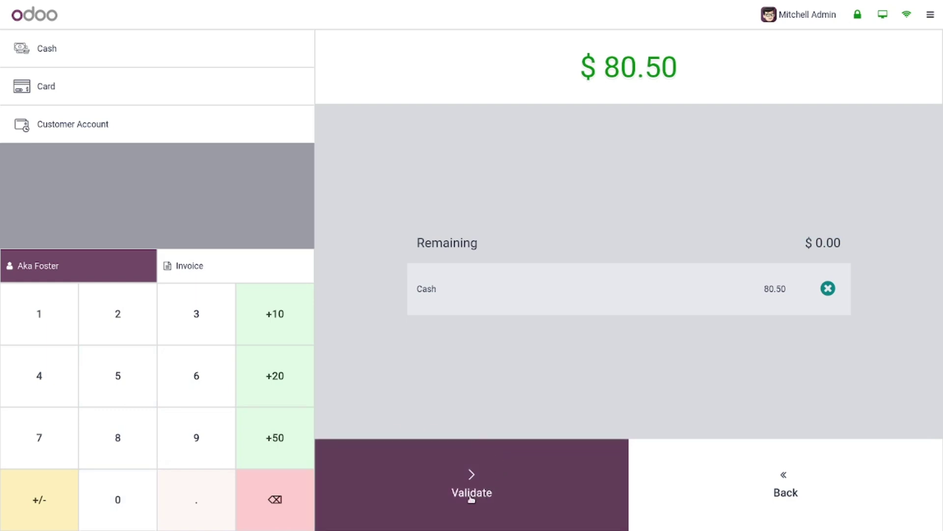
left_click(472, 497)
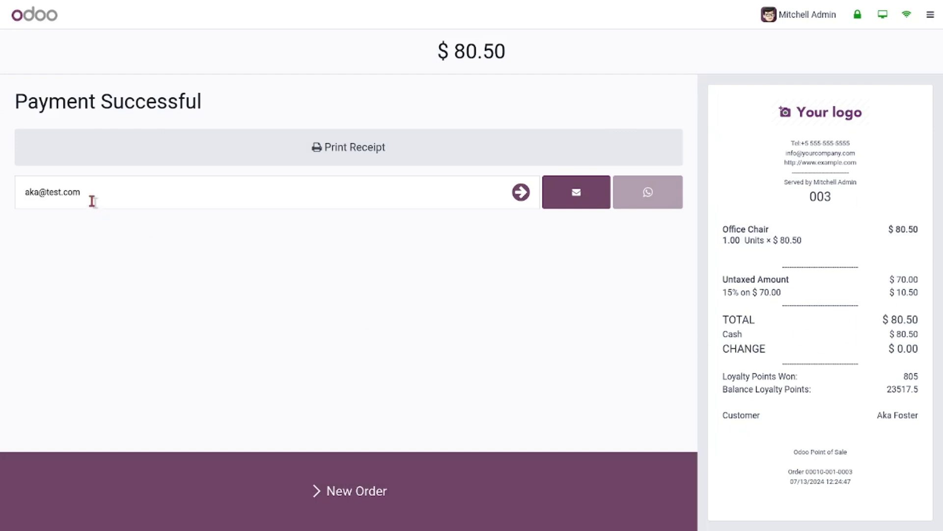
left_click_drag(93, 195, 9, 190)
left_click(380, 294)
left_click(575, 193)
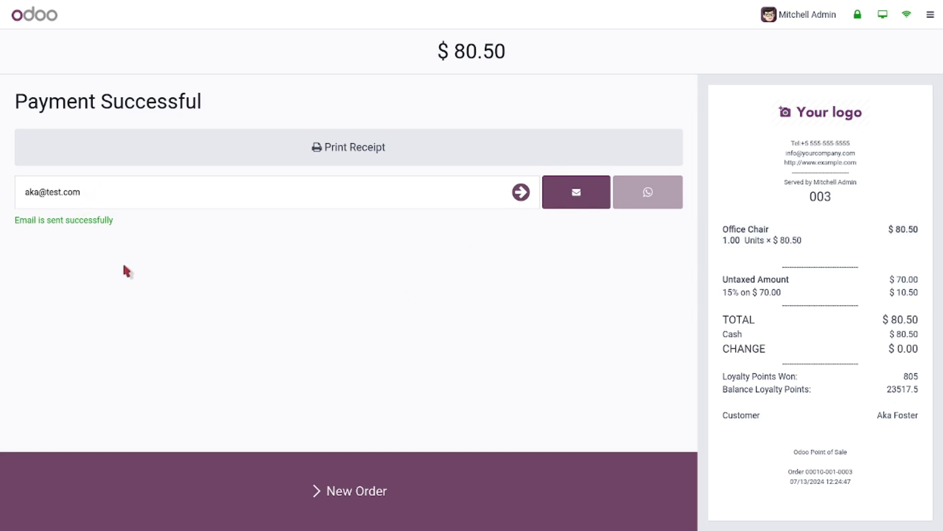
Select WhatsApp for sending the order 003 receipt, leaving the phone number empty
left_click(655, 194)
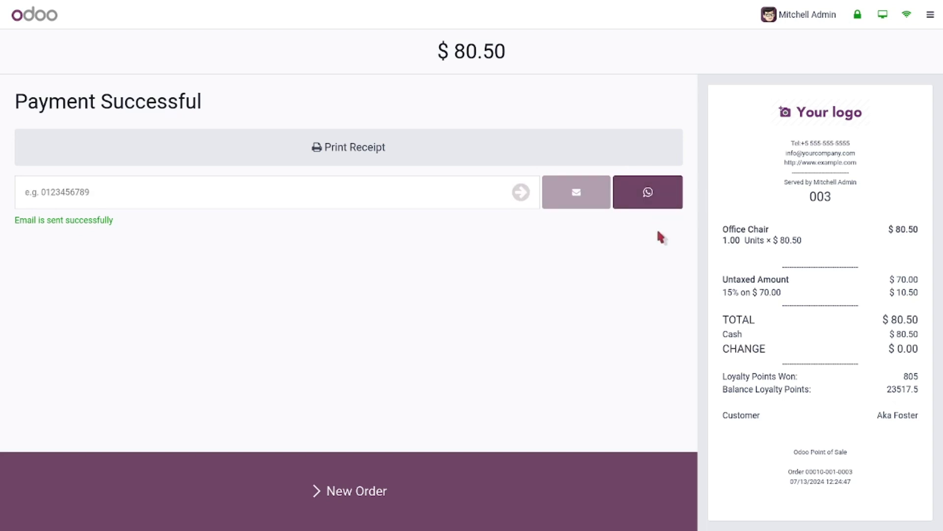